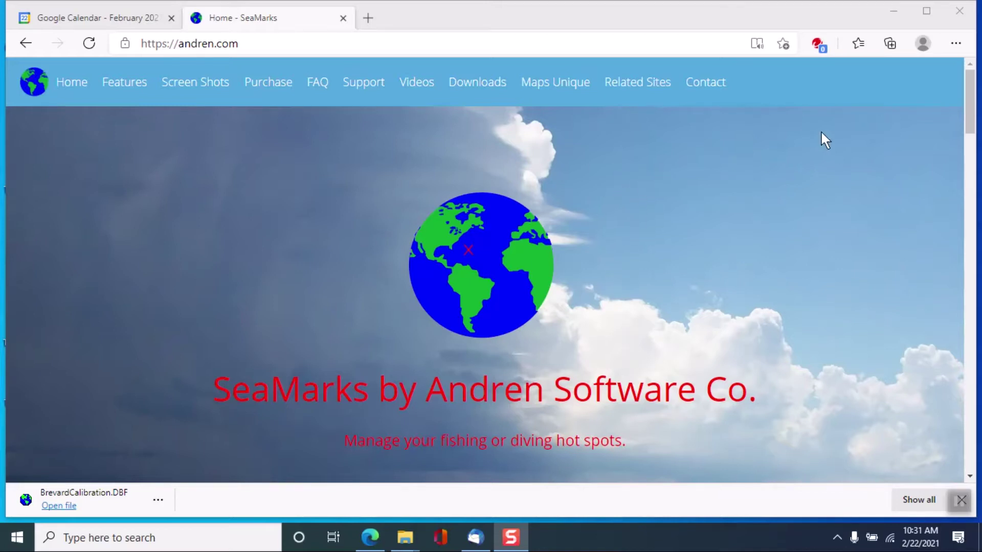
Minimize the browser, launch SeaMarks from the desktop and dismiss its copyright notice
{"action": "left_click", "coordinate": [893, 12]}
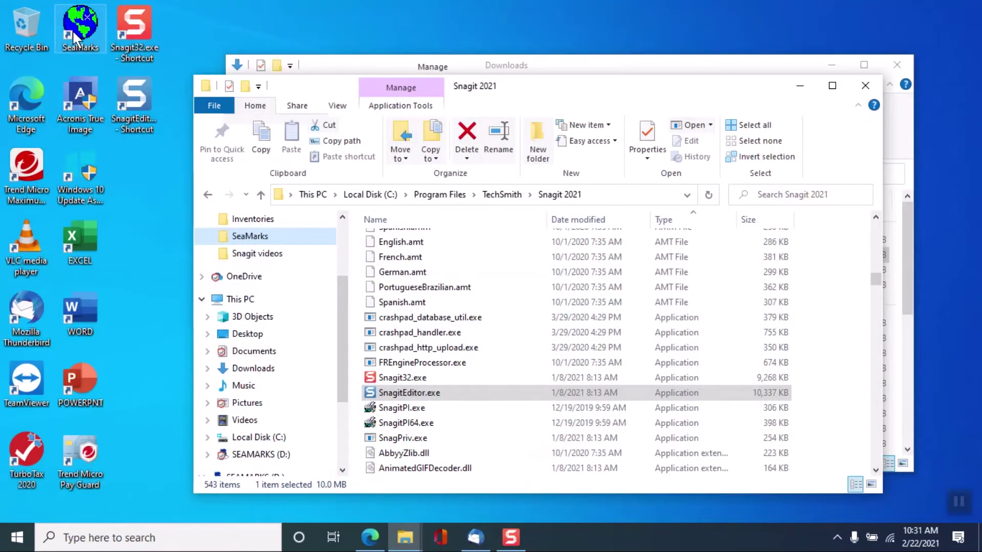
{"action": "double_click", "coordinate": [71, 23]}
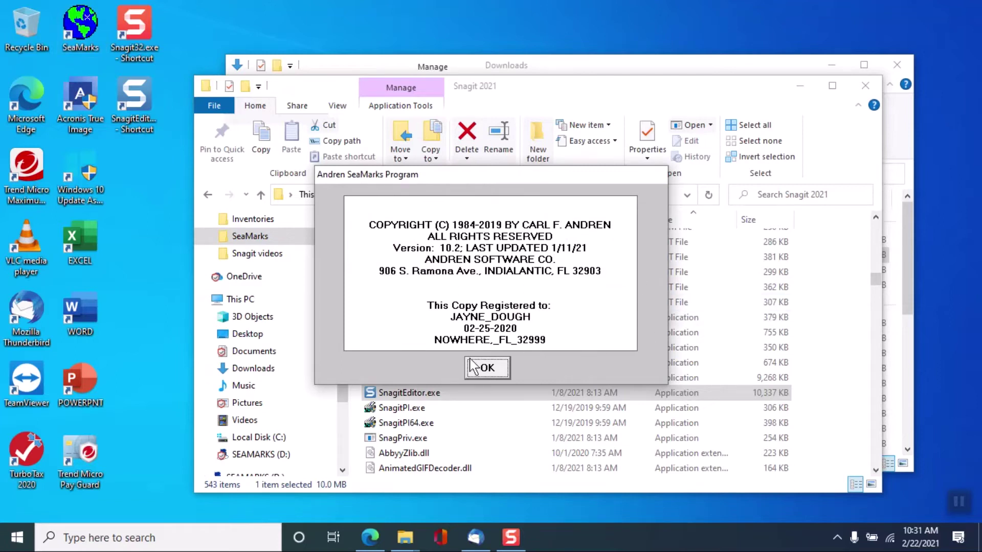
{"action": "left_click", "coordinate": [487, 369]}
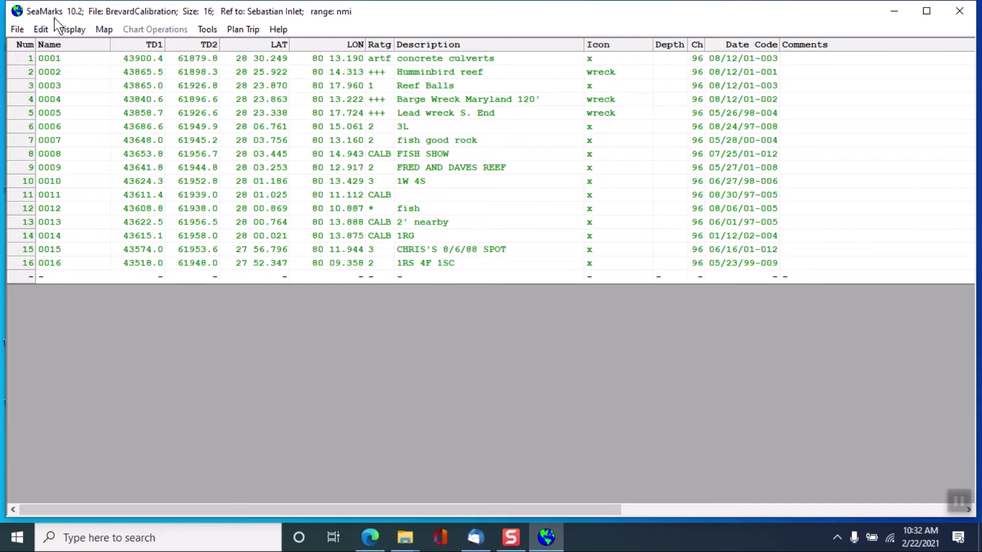
Display the BrevardCalibration waypoints on the chart and turn on Loran Lines in the charting options
{"action": "left_click", "coordinate": [73, 30]}
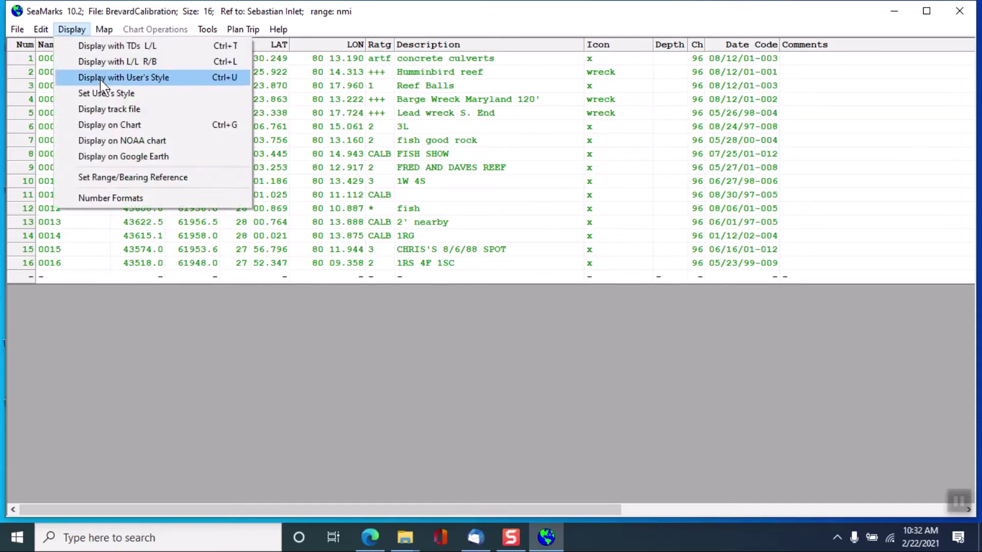
{"action": "left_click", "coordinate": [120, 130]}
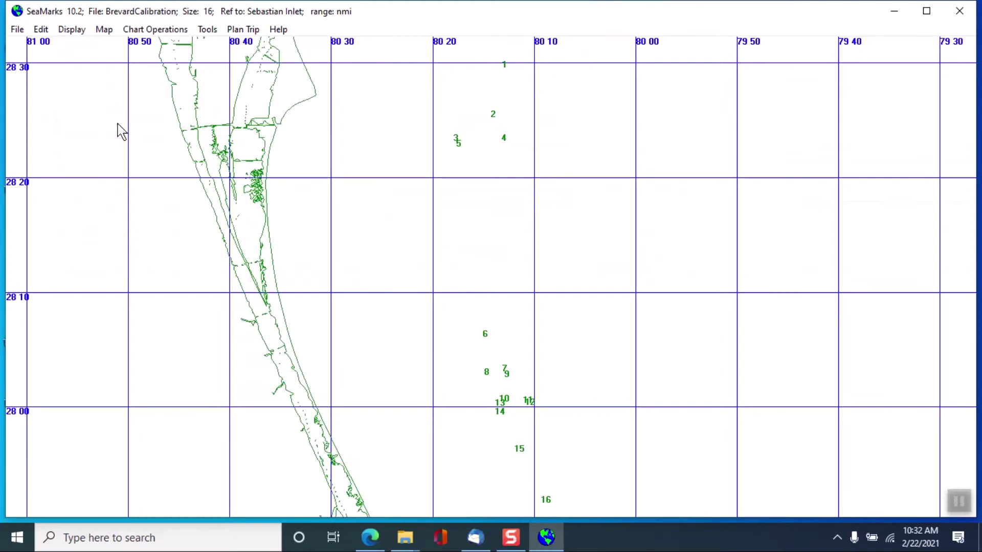
{"action": "right_click", "coordinate": [583, 228]}
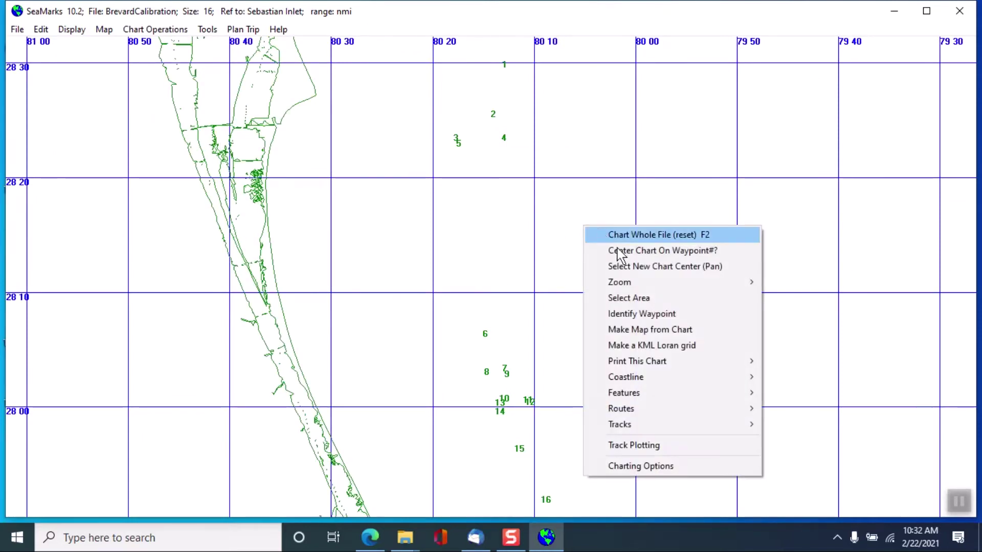
{"action": "left_click", "coordinate": [618, 466]}
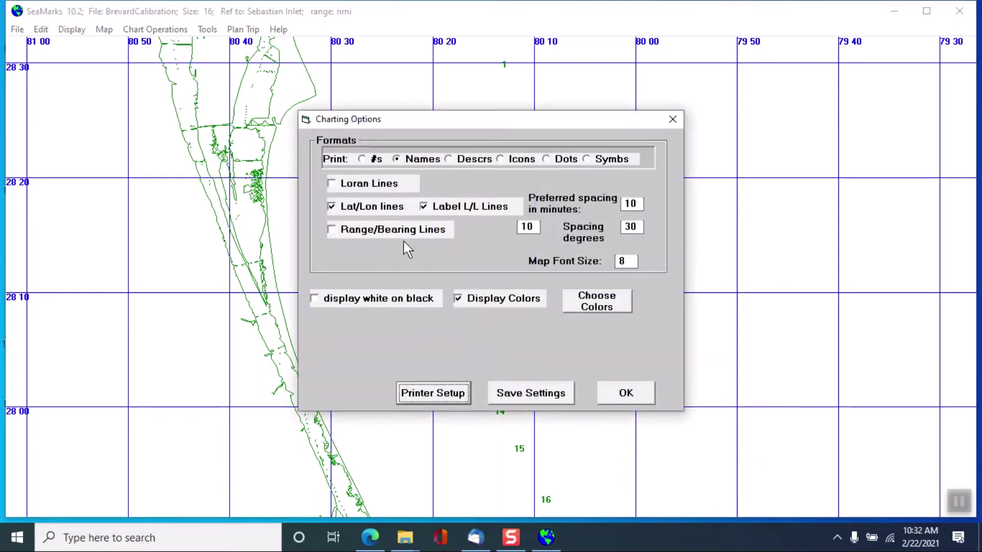
{"action": "left_click", "coordinate": [343, 190]}
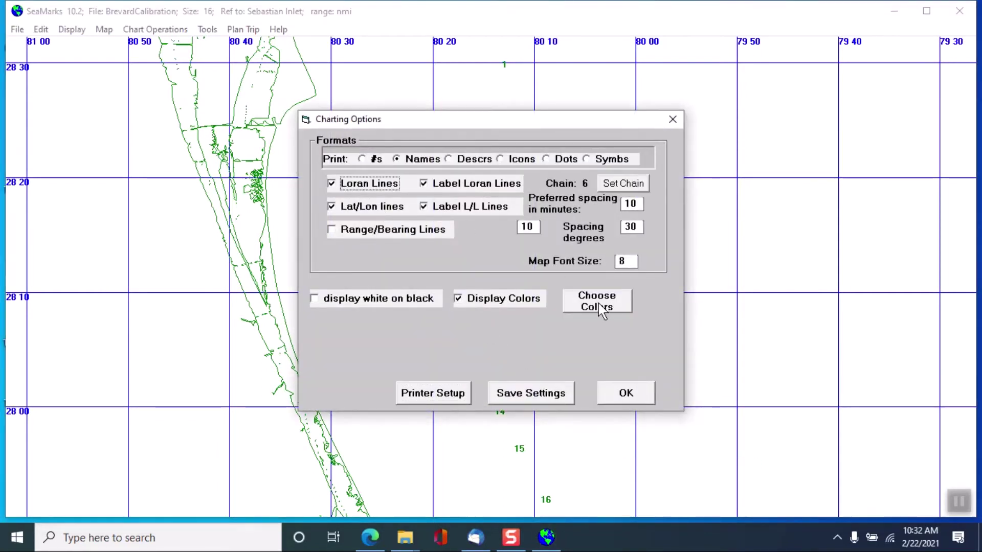
{"action": "left_click", "coordinate": [612, 394]}
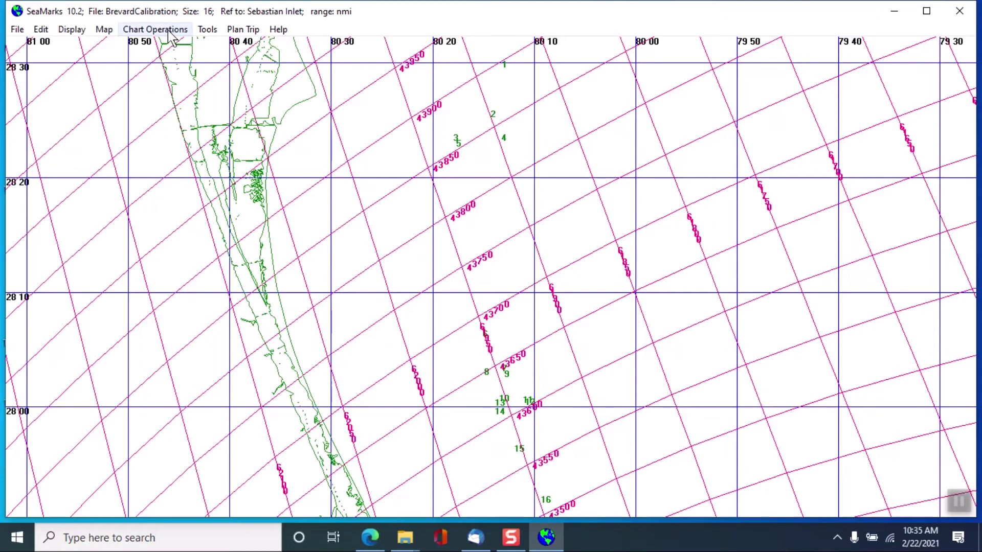
Open the Loran to GPS conversion calibration form with Calibrate Conversions and move it toward the middle of the chart
{"action": "left_click", "coordinate": [207, 30]}
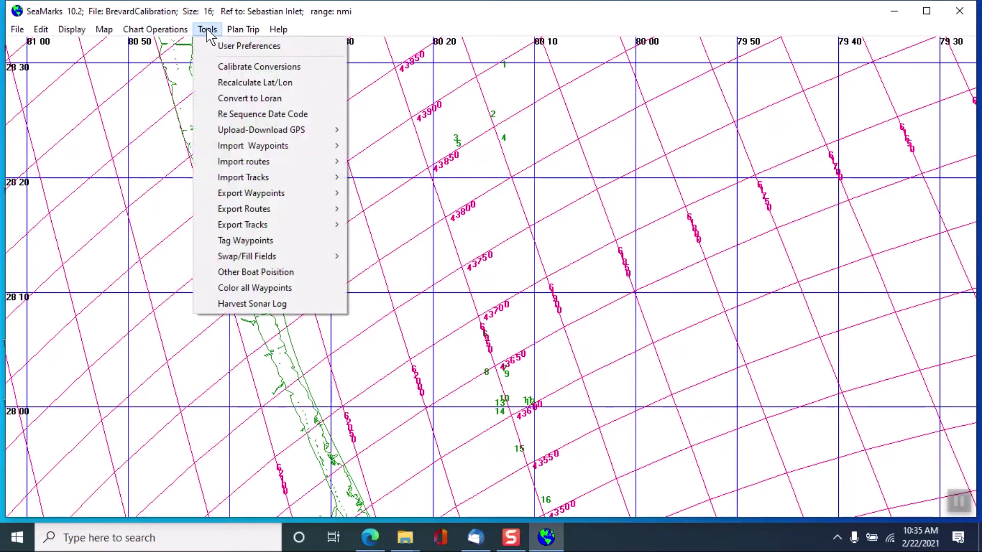
{"action": "left_click", "coordinate": [244, 71]}
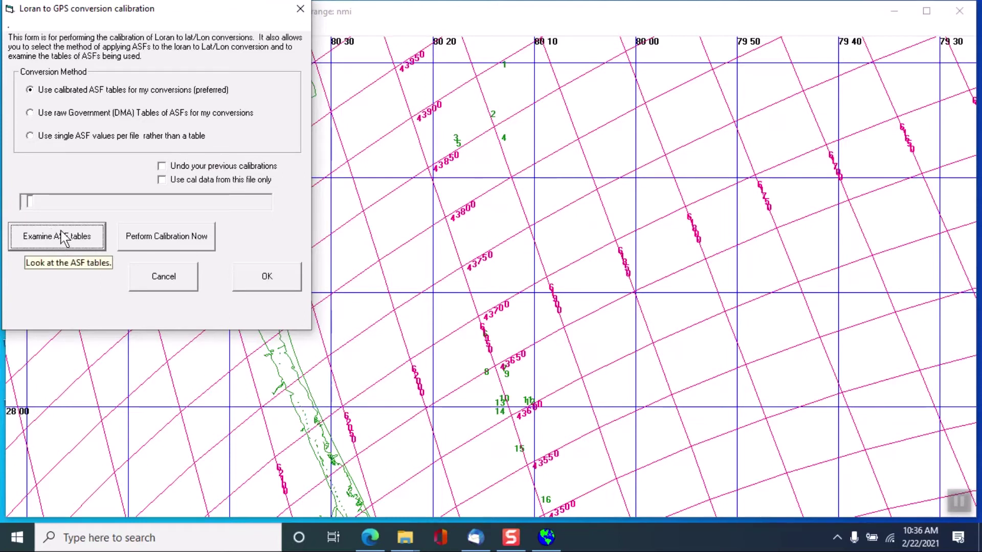
{"action": "left_click_drag", "start_coordinate": [182, 21], "coordinate": [496, 104]}
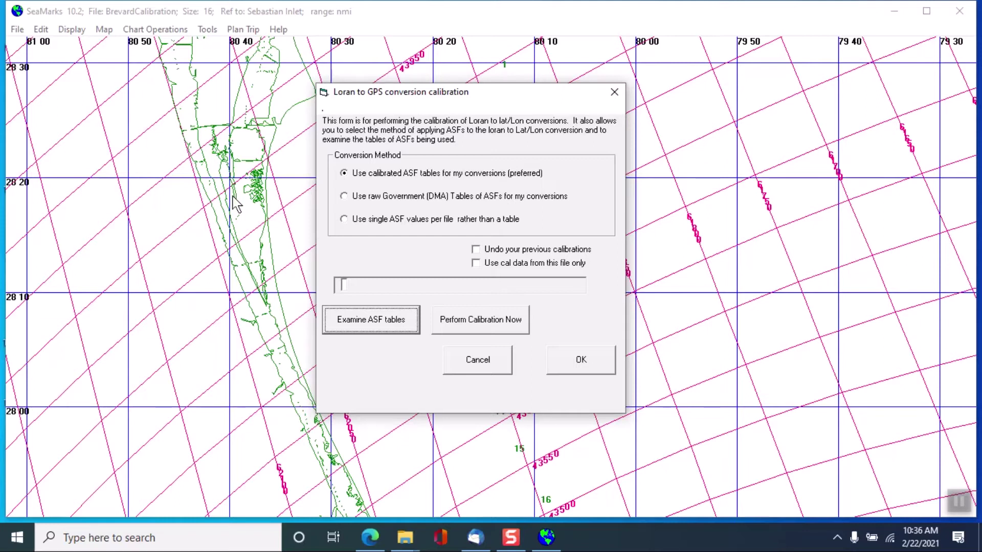
Examine the Slave Y calibrated ASF tables for Loran chain 7980 SE USA, viewing block +081 +28 and then +081 +29
{"action": "left_click", "coordinate": [360, 323]}
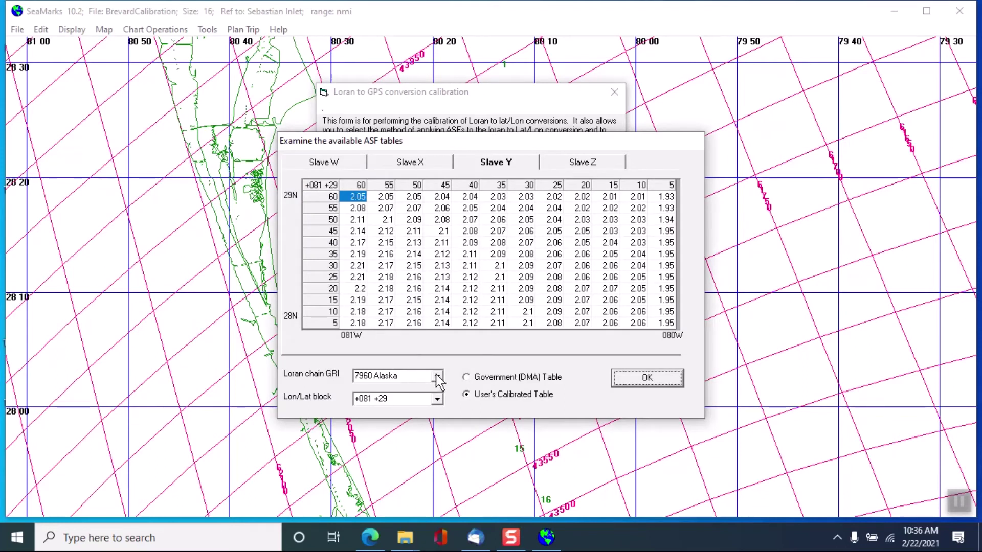
{"action": "left_click", "coordinate": [437, 376]}
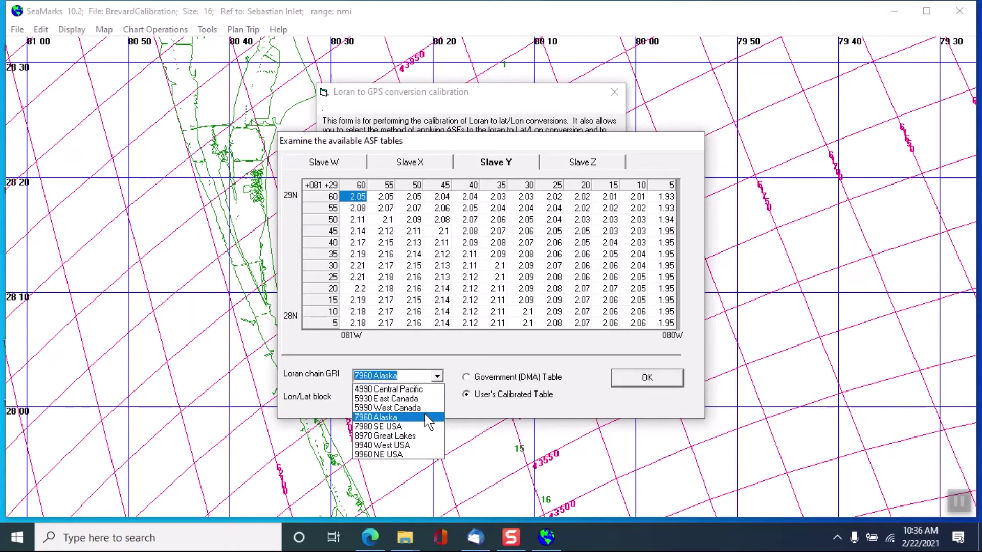
{"action": "left_click", "coordinate": [418, 426]}
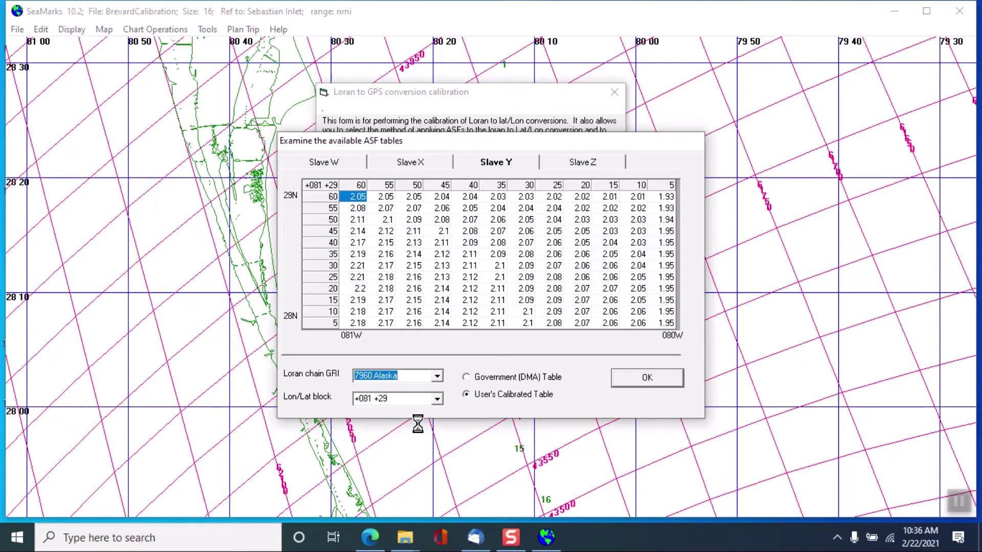
{"action": "left_click", "coordinate": [437, 399]}
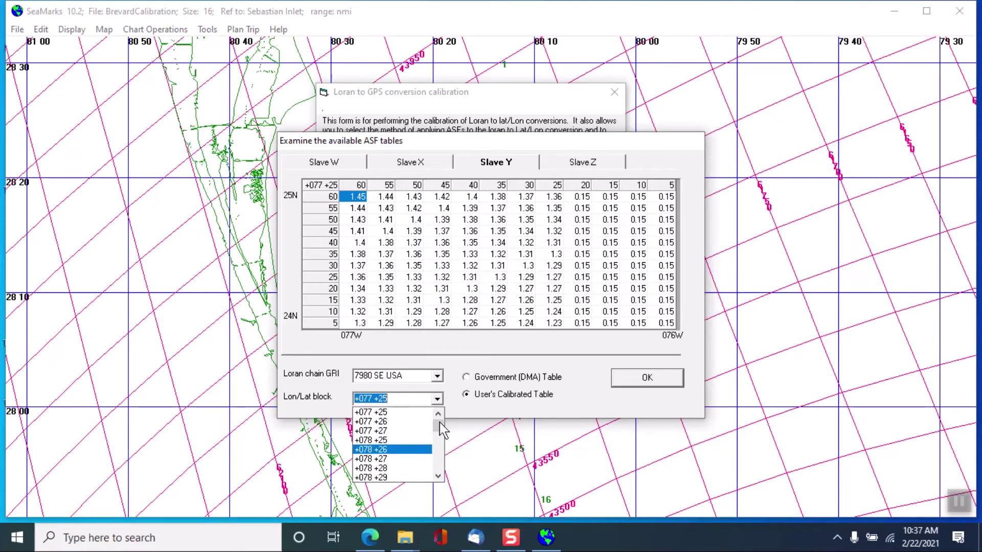
{"action": "left_click_drag", "start_coordinate": [439, 424], "coordinate": [440, 435]}
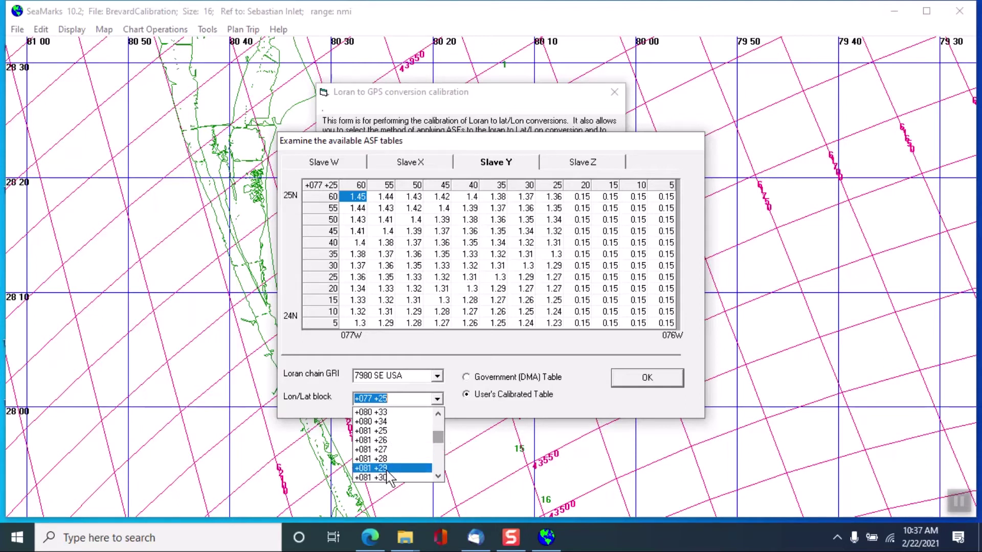
{"action": "left_click", "coordinate": [372, 459]}
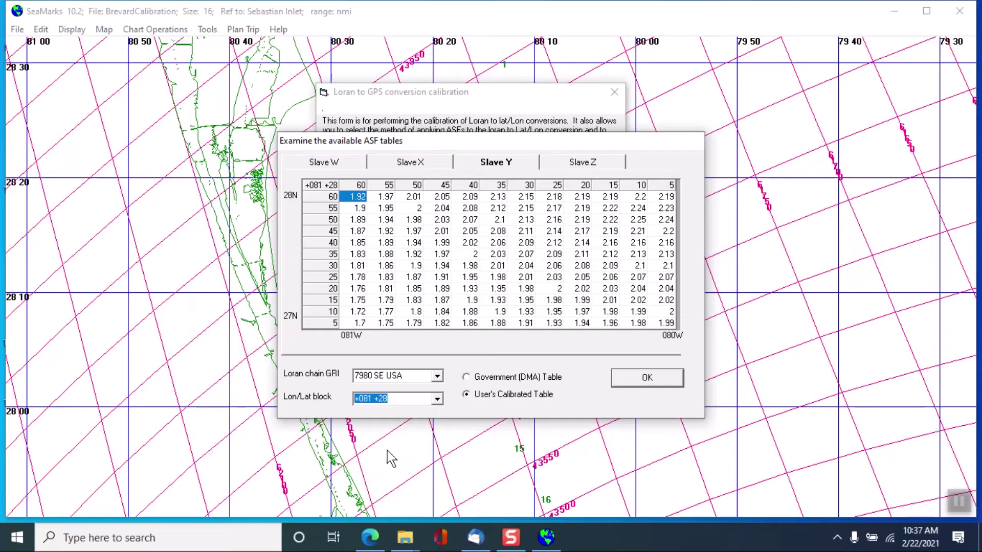
{"action": "left_click", "coordinate": [437, 400]}
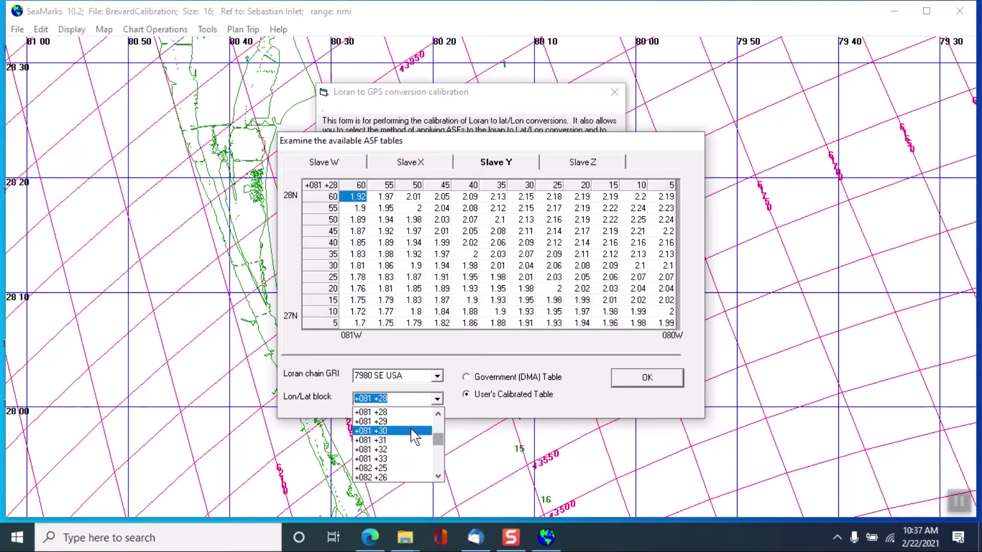
{"action": "left_click", "coordinate": [394, 422]}
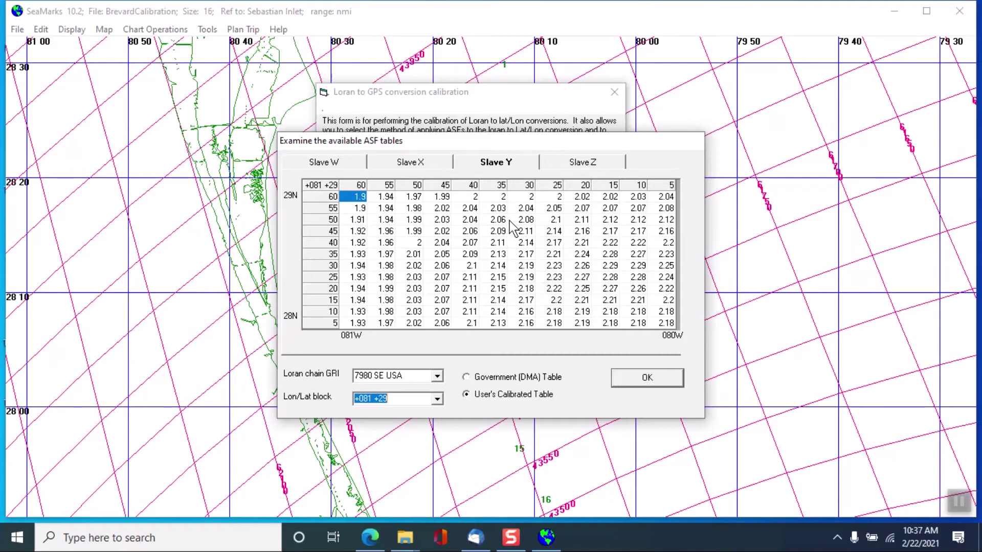
Compare the Government (DMA) and user's calibrated ASF tables for Slaves Y and Z, then close the table viewer
{"action": "left_click", "coordinate": [466, 377]}
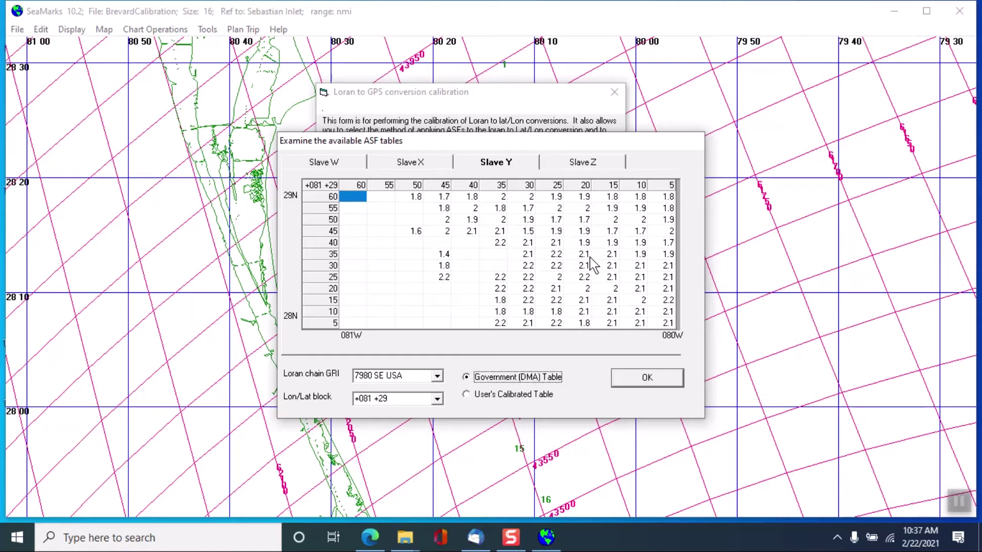
{"action": "left_click", "coordinate": [571, 157]}
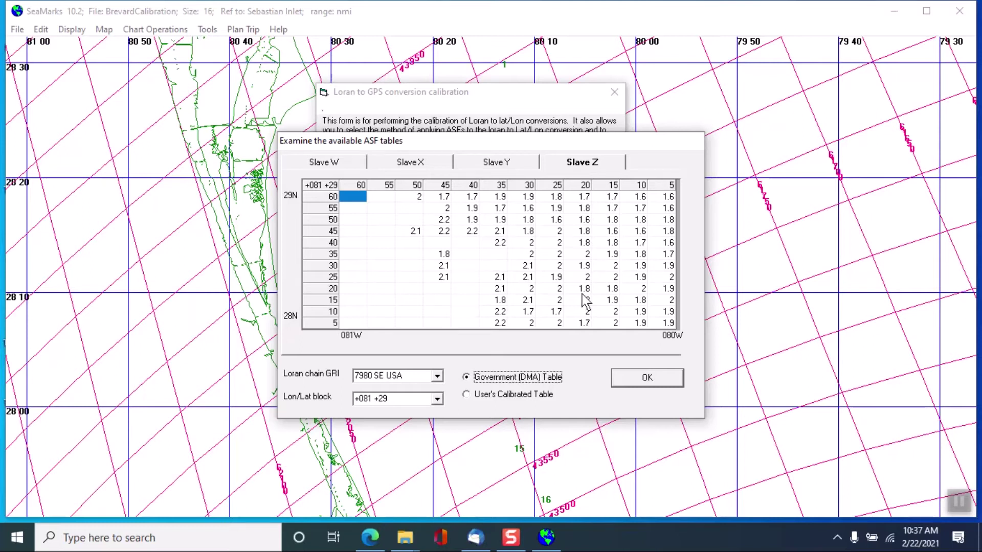
{"action": "left_click", "coordinate": [467, 394]}
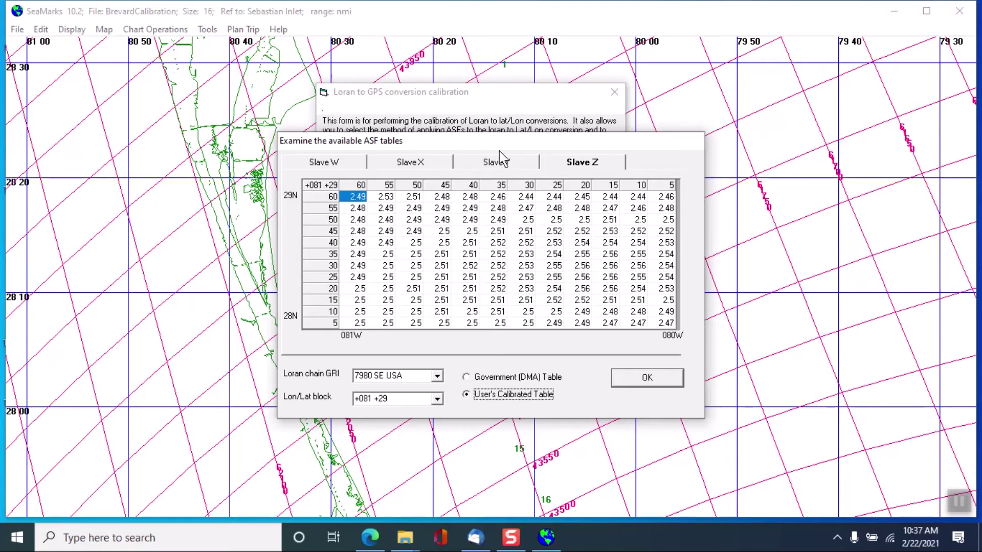
{"action": "left_click", "coordinate": [503, 163]}
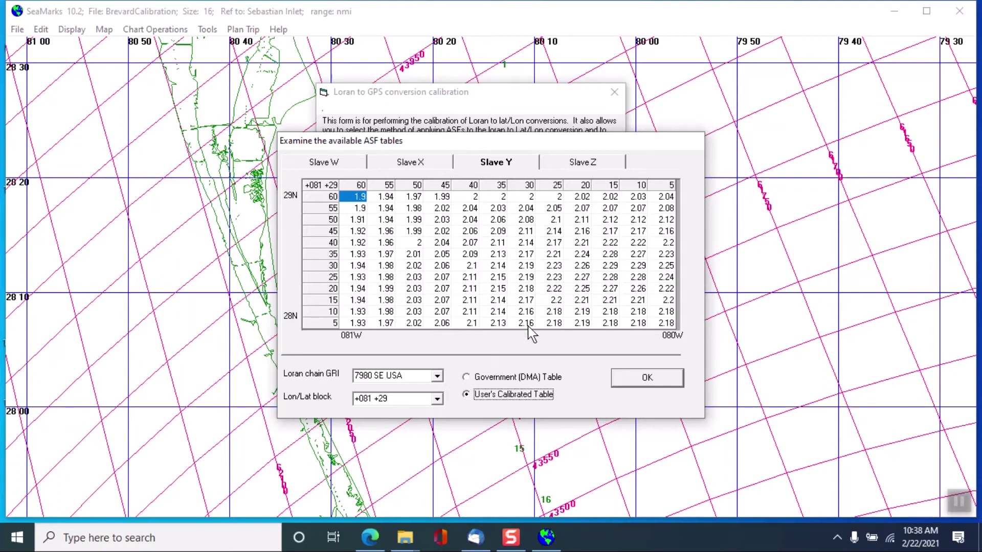
{"action": "left_click", "coordinate": [645, 379]}
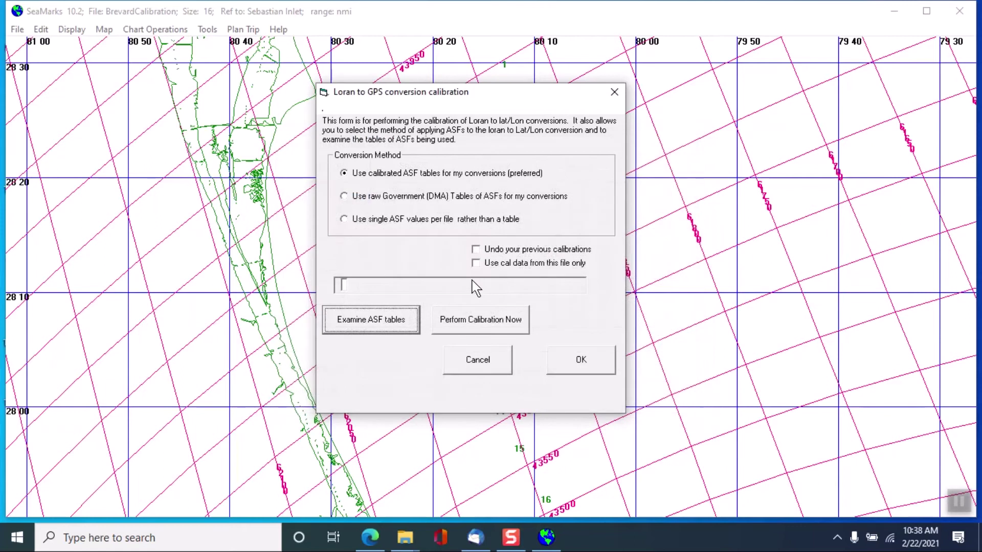
Perform the calibration with previous calibrations undone and only this file's calibration data used
{"action": "left_click", "coordinate": [477, 251]}
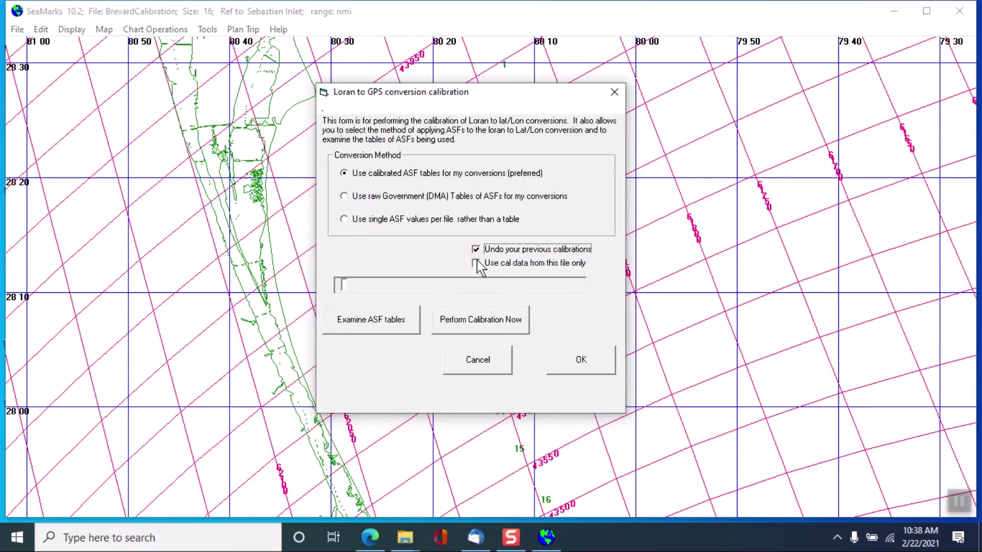
{"action": "left_click", "coordinate": [477, 263]}
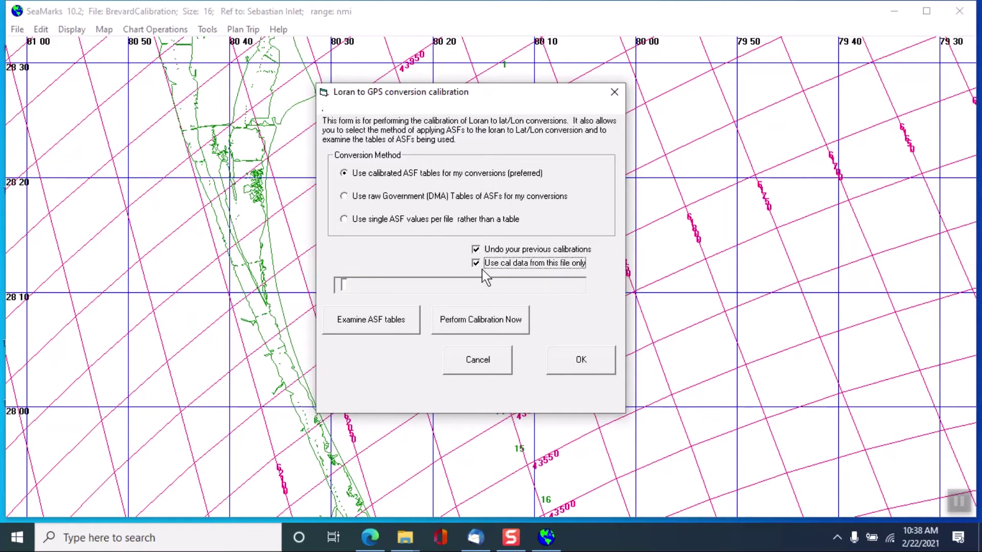
{"action": "left_click", "coordinate": [477, 318]}
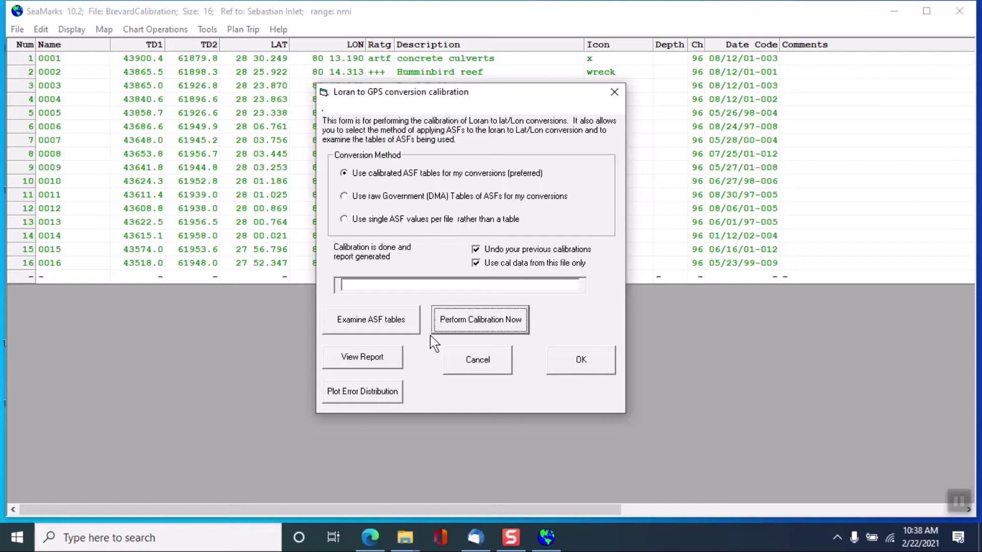
Read the calibration report through to the individual miss distances and the average and peak errors, then close it
{"action": "left_click", "coordinate": [361, 359]}
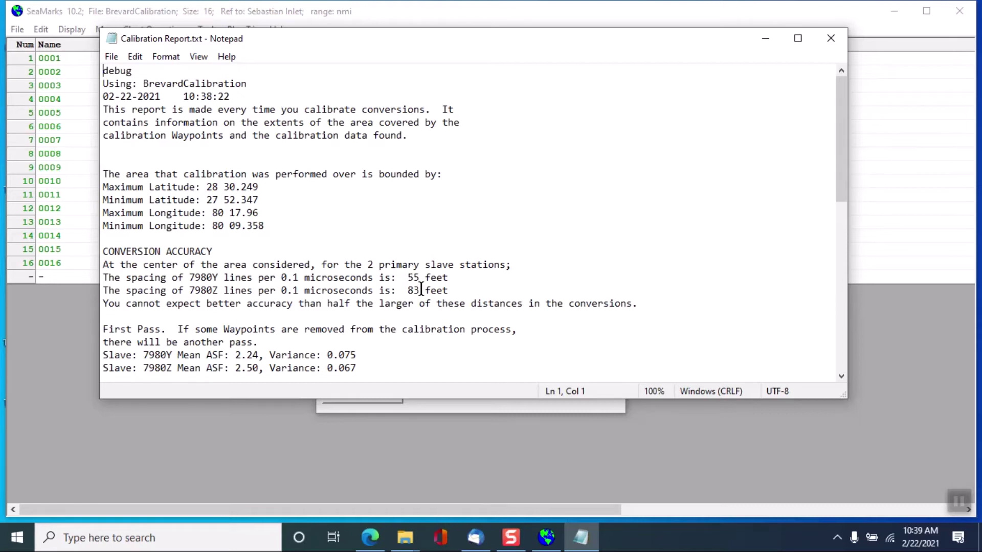
{"action": "scroll", "coordinate": [420, 290], "scroll_direction": "down", "scroll_amount": 3}
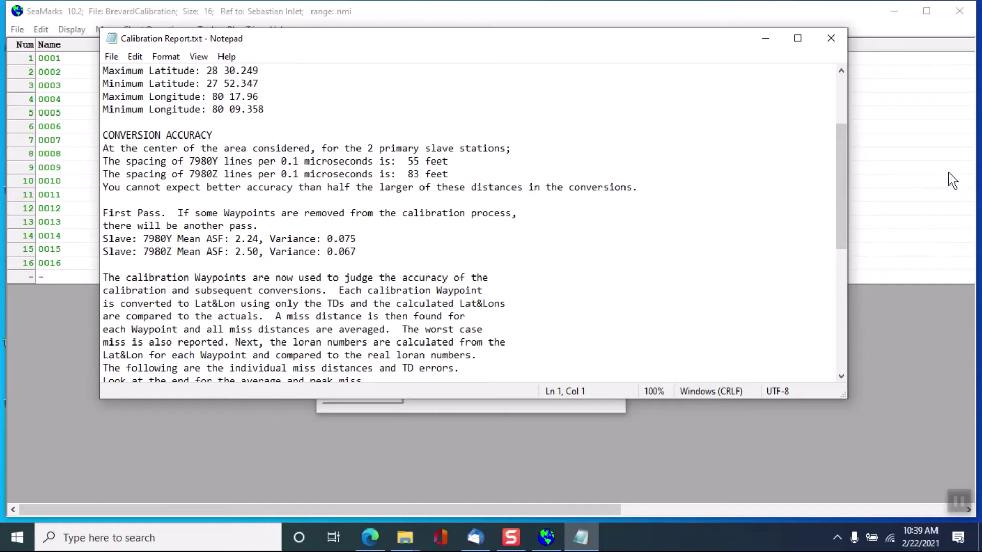
{"action": "left_click_drag", "start_coordinate": [844, 184], "coordinate": [836, 311]}
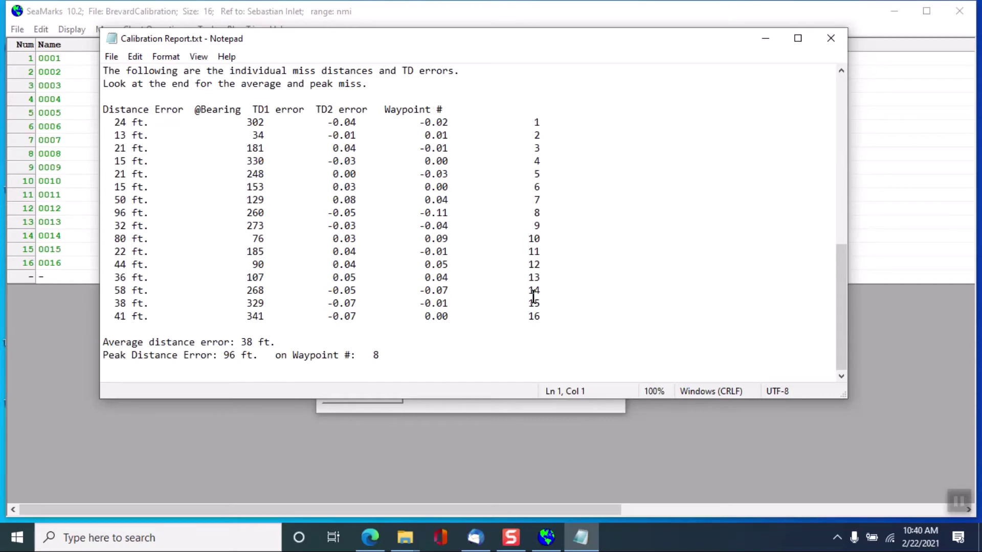
{"action": "left_click", "coordinate": [828, 40]}
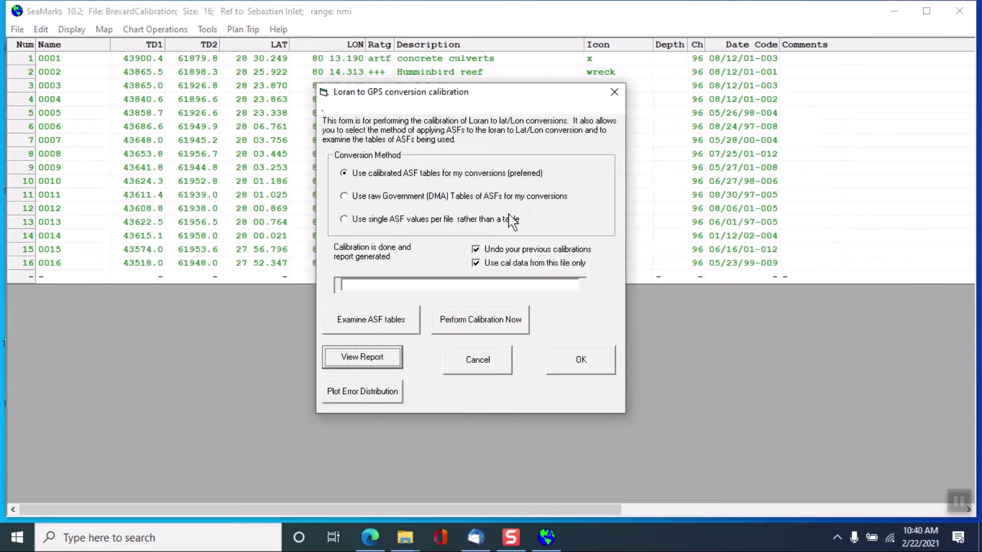
Plot the calibration error distribution, accepting that it replaces the current file in memory
{"action": "left_click", "coordinate": [363, 391]}
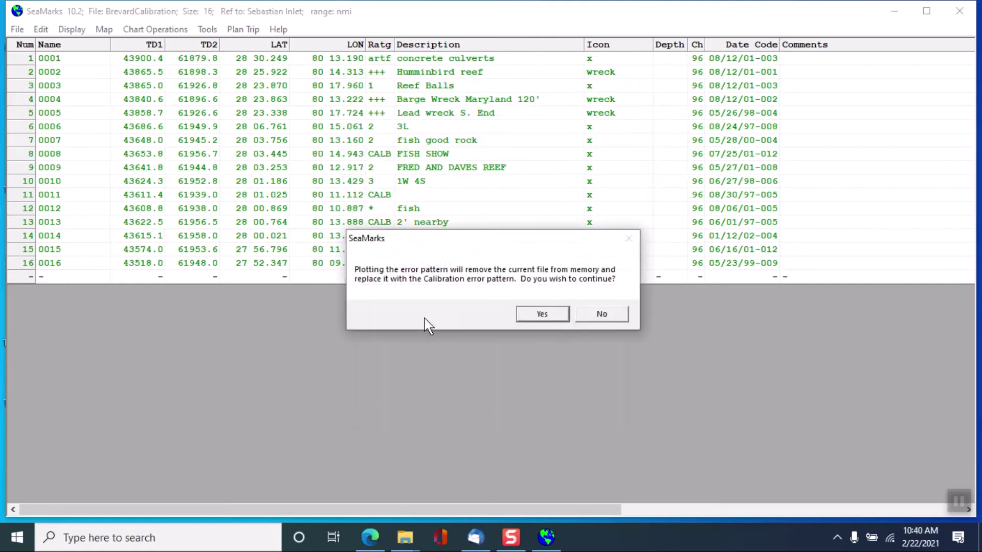
{"action": "left_click", "coordinate": [542, 314]}
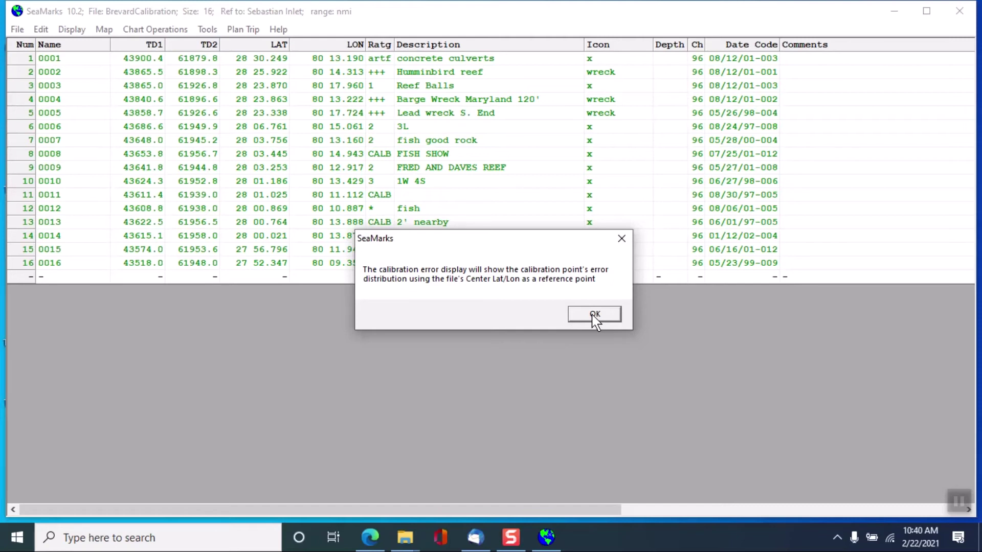
{"action": "left_click", "coordinate": [594, 316]}
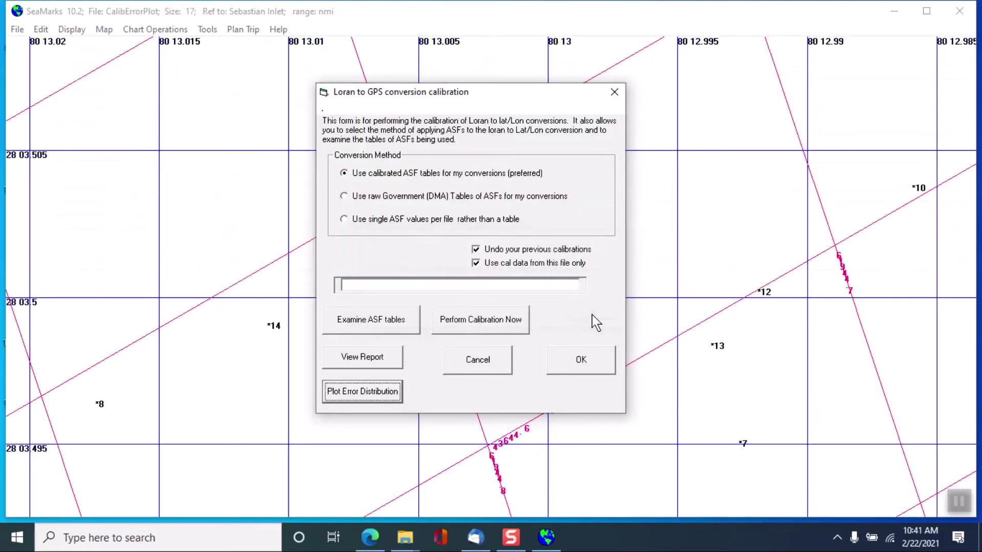
Dismiss the calibration form, examine the error plot around its origin, and switch to the list of plotted error points
{"action": "left_click", "coordinate": [487, 366]}
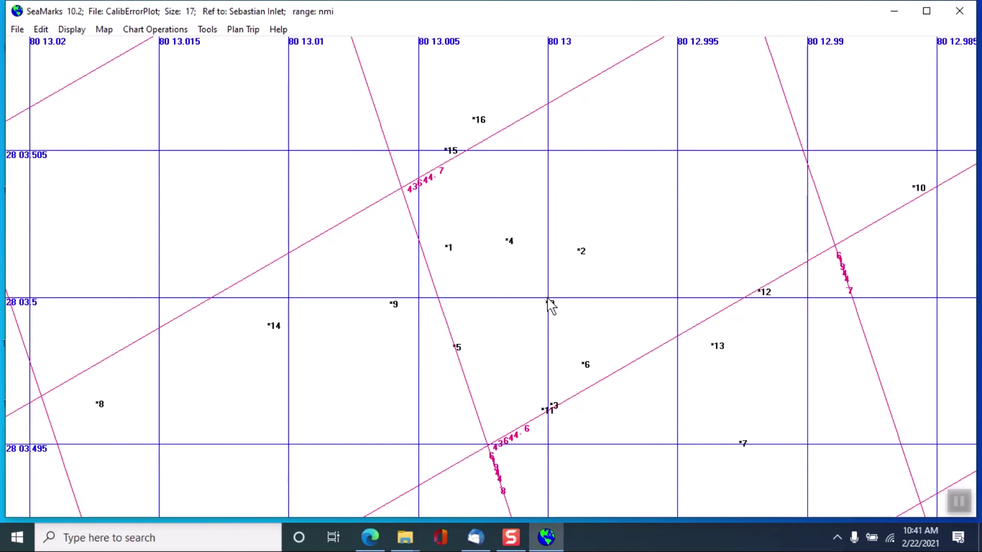
{"action": "left_click", "coordinate": [547, 300]}
{"action": "left_click", "coordinate": [73, 31]}
{"action": "left_click", "coordinate": [88, 47]}
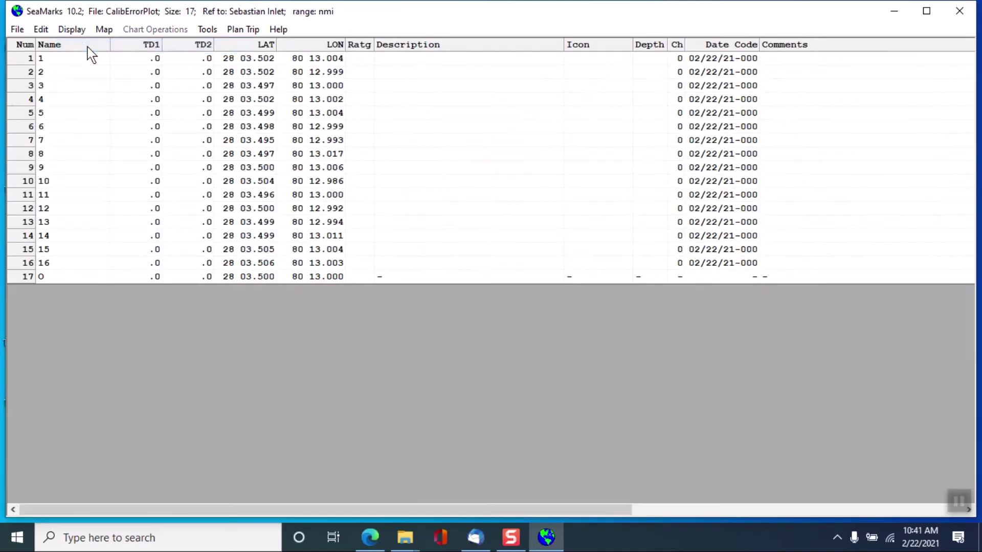
Reopen the BrevardCalibration file in place of the error plot, then close the program
{"action": "left_click", "coordinate": [85, 30]}
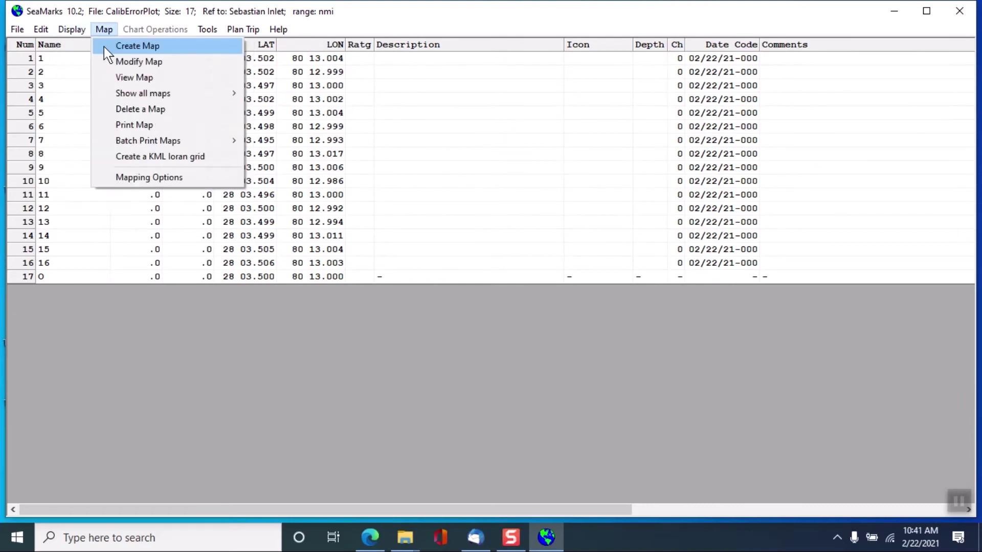
{"action": "left_click", "coordinate": [87, 48]}
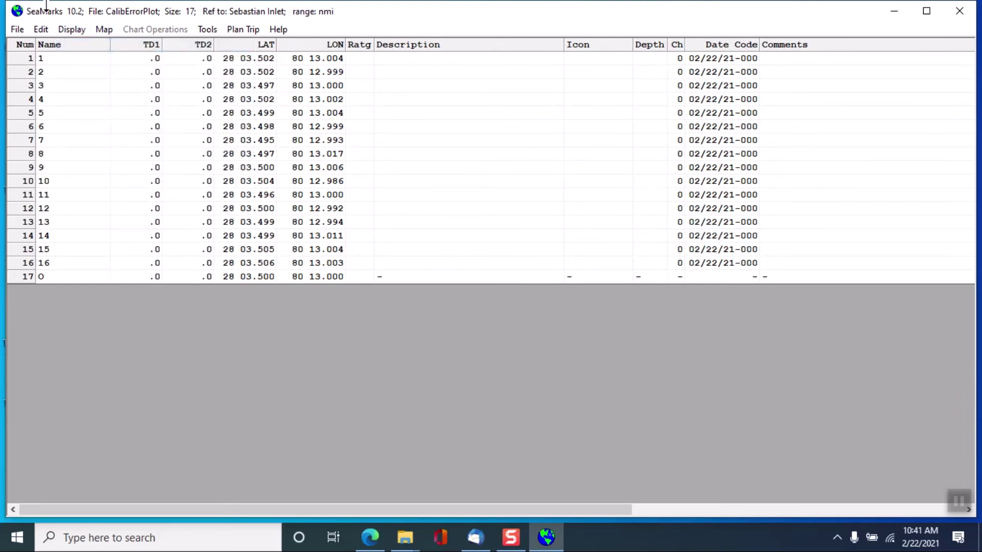
{"action": "left_click", "coordinate": [17, 30]}
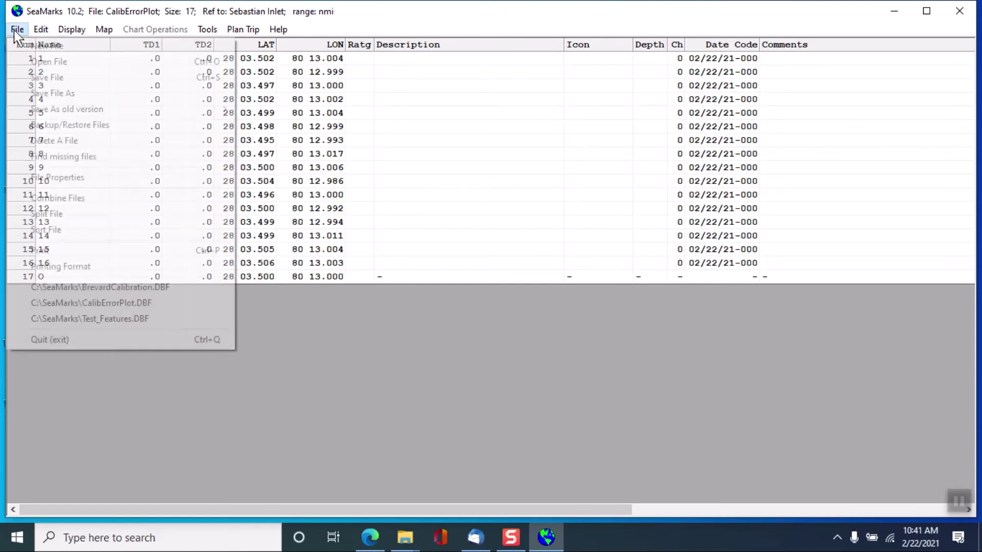
{"action": "left_click", "coordinate": [87, 287]}
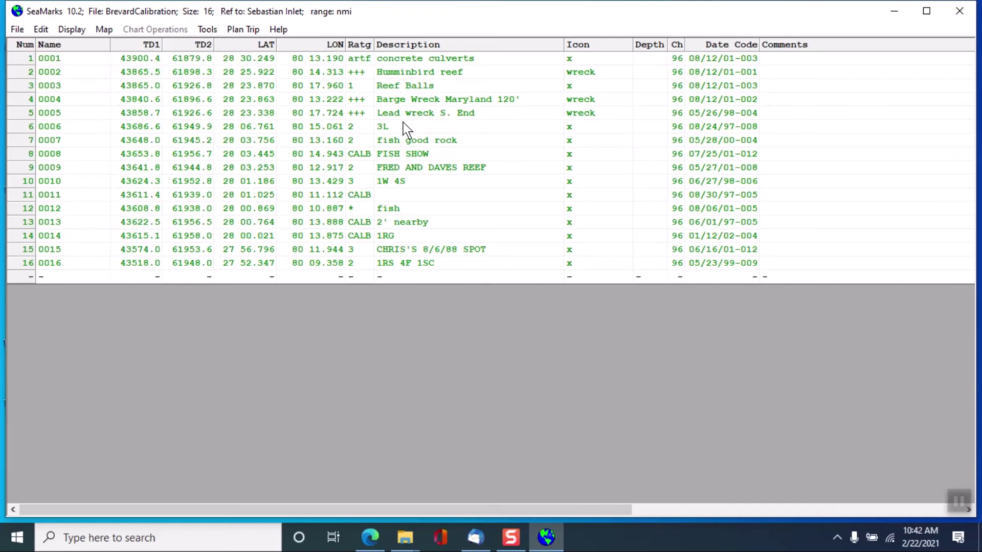
{"action": "left_click", "coordinate": [971, 15]}
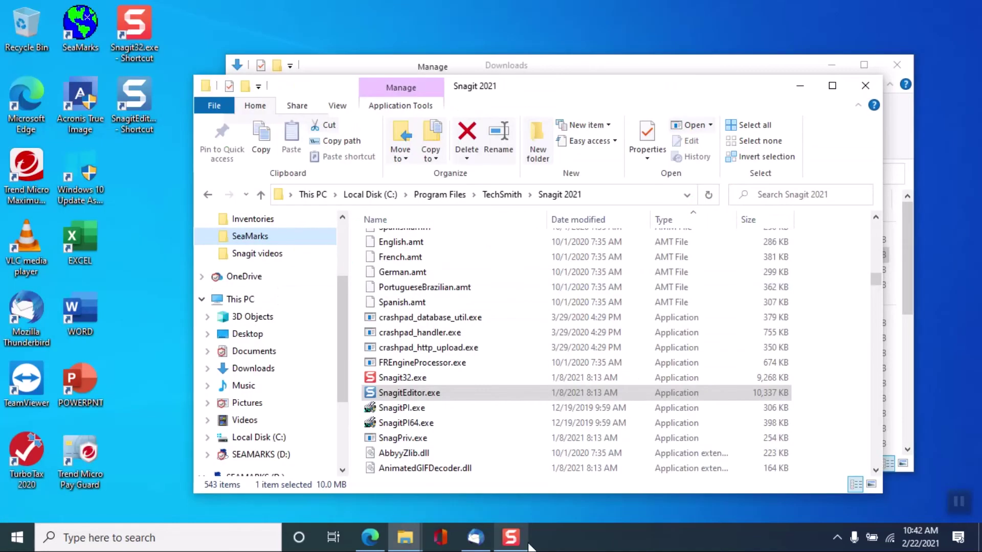
{"action": "left_click", "coordinate": [958, 501]}
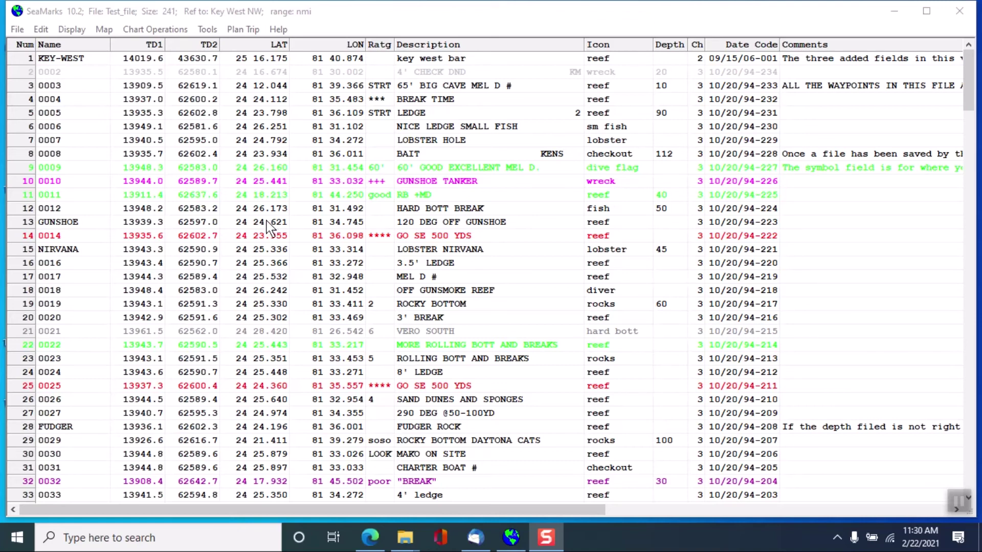
Make the GUNSHOE waypoint a calibration waypoint by editing its computed latitude, with WAAS as the source of its Lat/Lon
{"action": "double_click", "coordinate": [266, 220]}
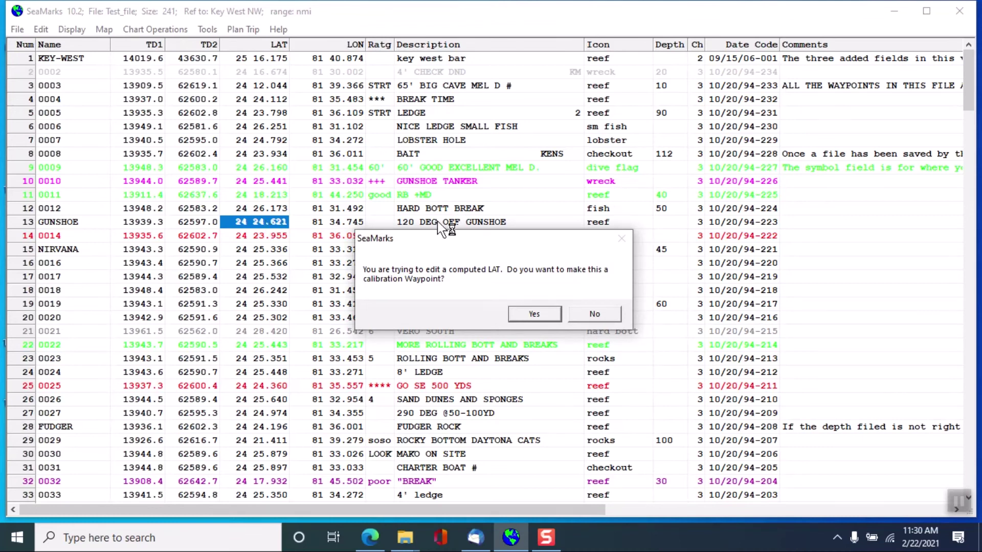
{"action": "left_click", "coordinate": [532, 314]}
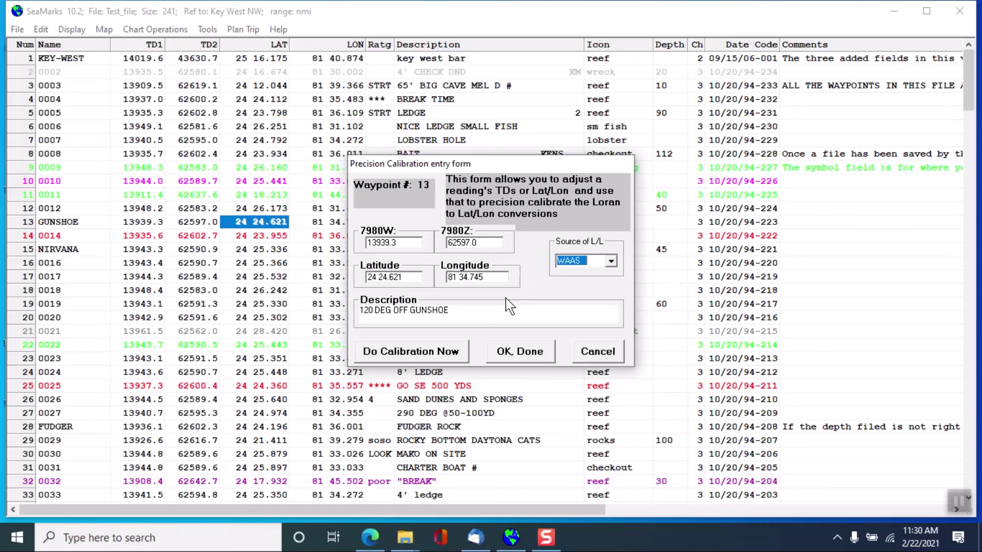
{"action": "left_click", "coordinate": [611, 261]}
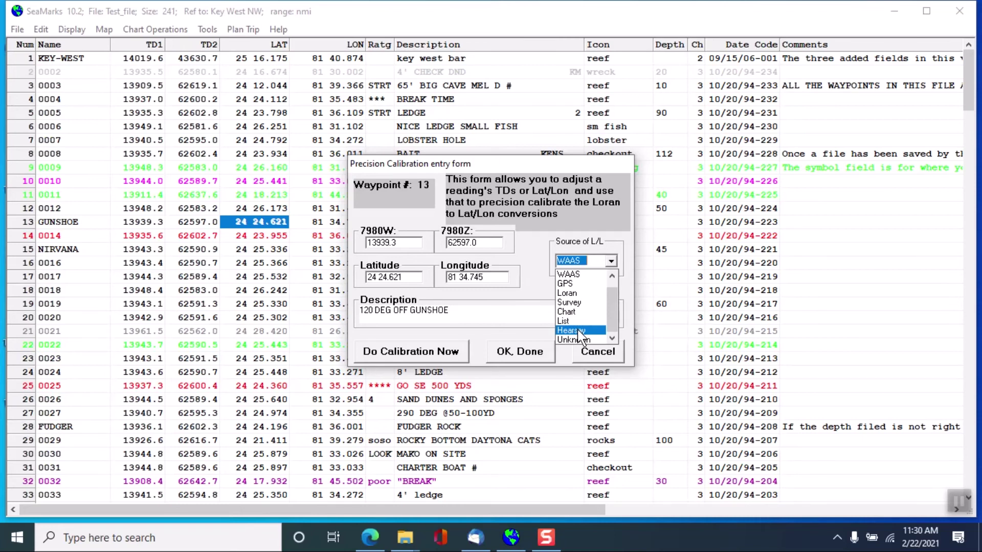
{"action": "left_click", "coordinate": [575, 273]}
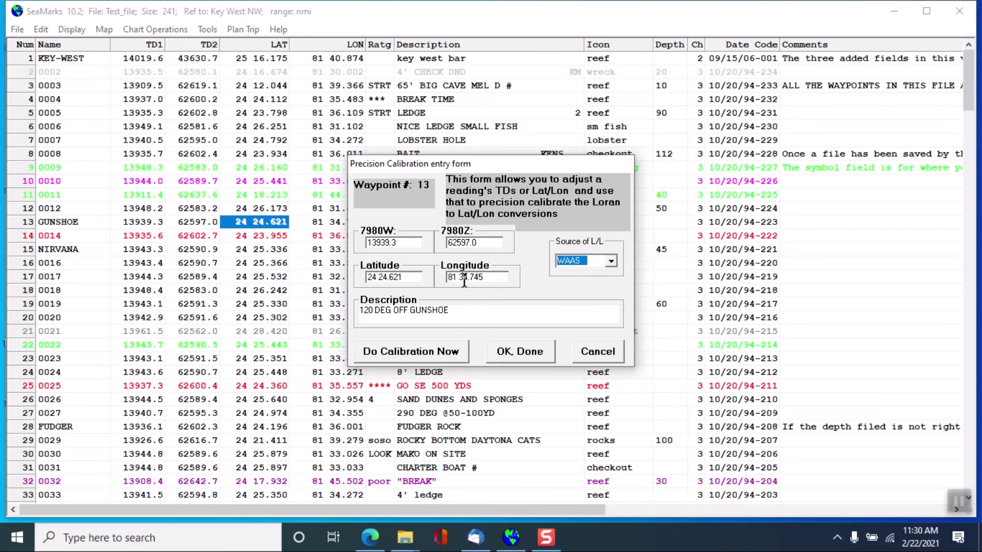
Set the GUNSHOE calibration waypoint's latitude to 24 24.593
{"action": "mouse_move", "coordinate": [403, 277]}
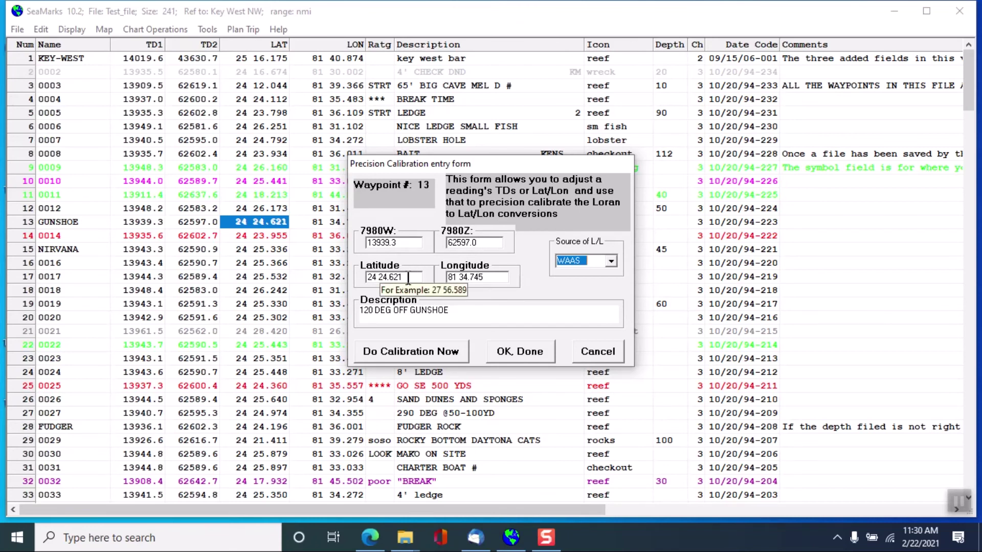
{"action": "left_click", "coordinate": [409, 278]}
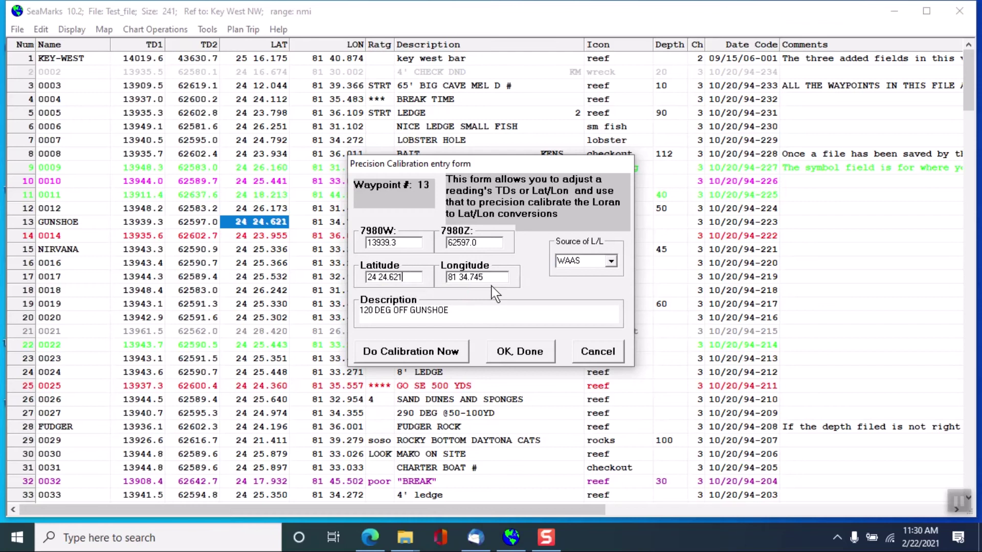
{"action": "mouse_move", "coordinate": [474, 277]}
{"action": "key", "text": "BackSpace"}
{"action": "key", "text": "BackSpace"}
{"action": "key", "text": "BackSpace"}
{"action": "type", "text": "593"}
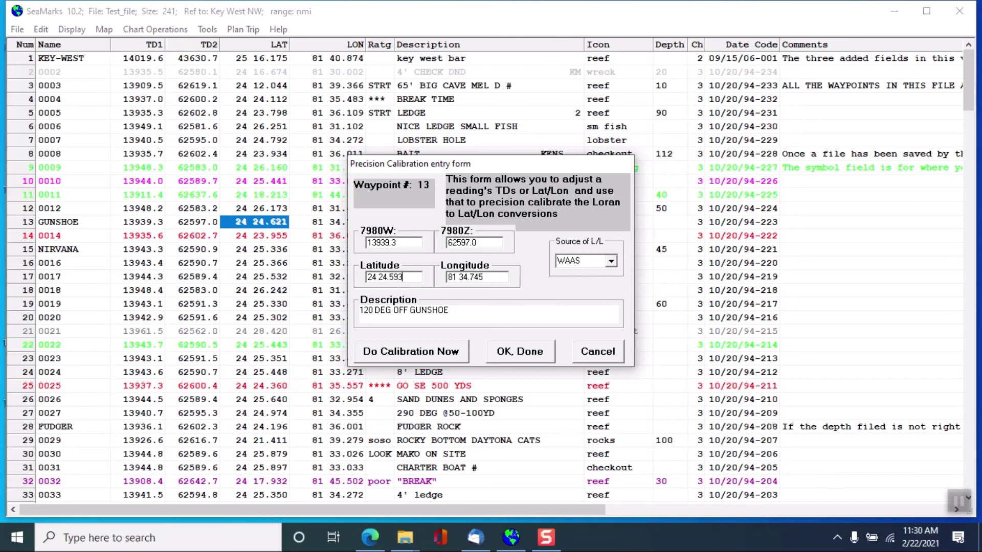
Set the GUNSHOE calibration waypoint's longitude to 81 34.743 and accept the precision calibration entry
{"action": "left_click", "coordinate": [486, 277]}
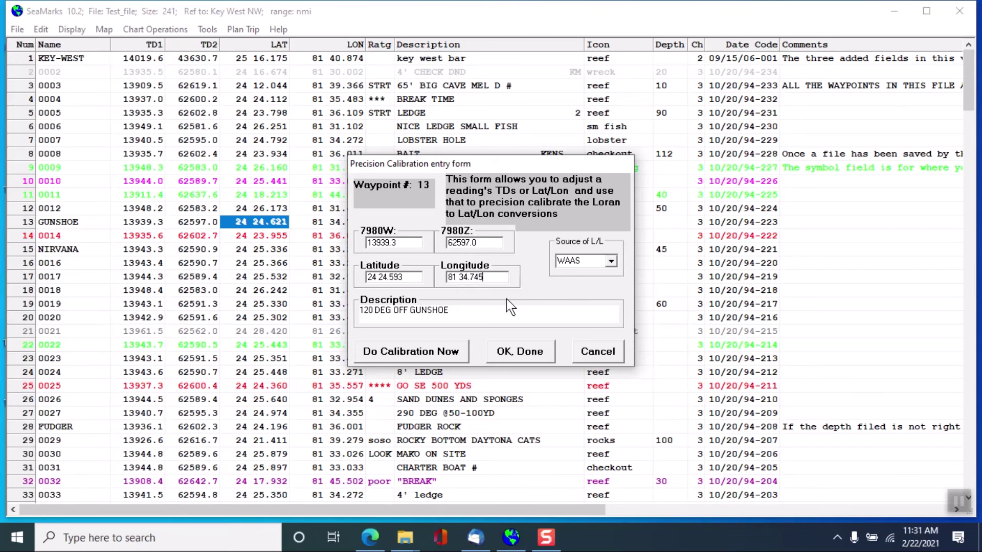
{"action": "key", "text": "BackSpace"}
{"action": "key", "text": "BackSpace"}
{"action": "type", "text": "743"}
{"action": "left_click", "coordinate": [526, 352]}
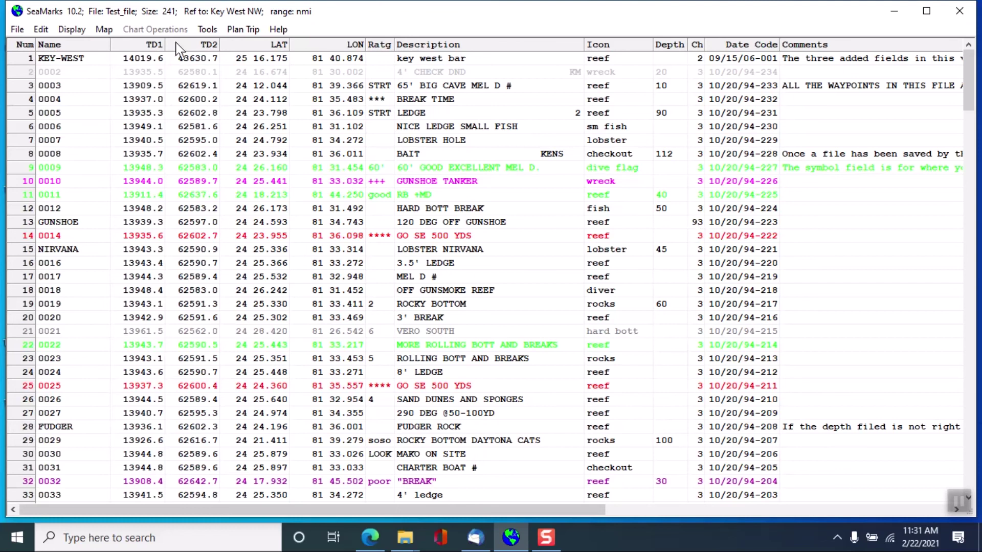
Review the user preferences, including the Loran chain choices and conversion method option, then leave them without saving
{"action": "left_click", "coordinate": [208, 30]}
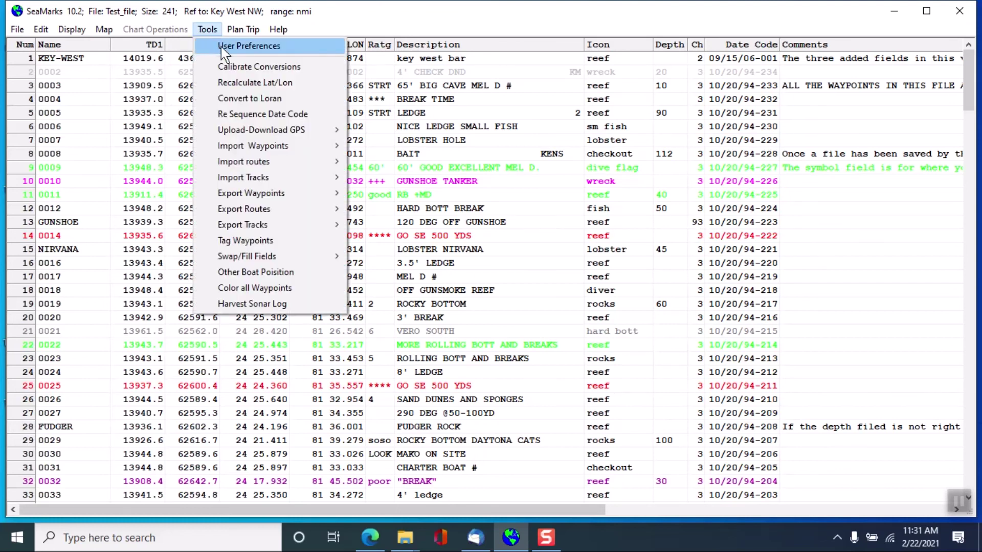
{"action": "left_click", "coordinate": [221, 46]}
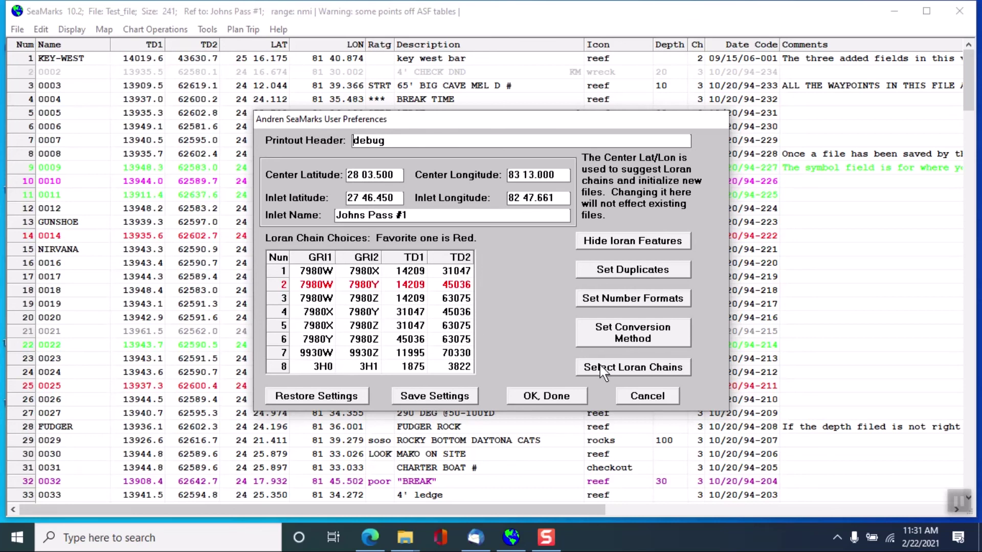
{"action": "left_click", "coordinate": [641, 396]}
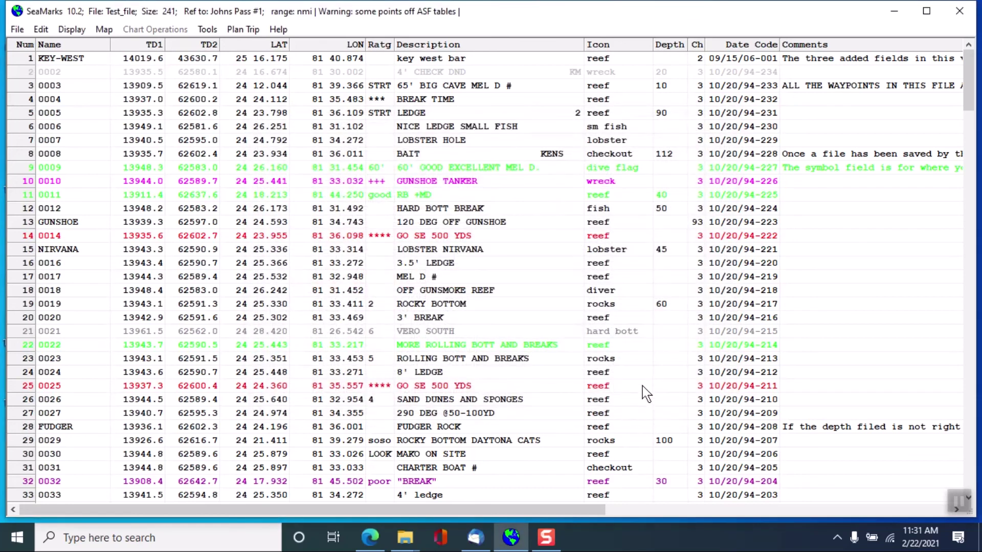